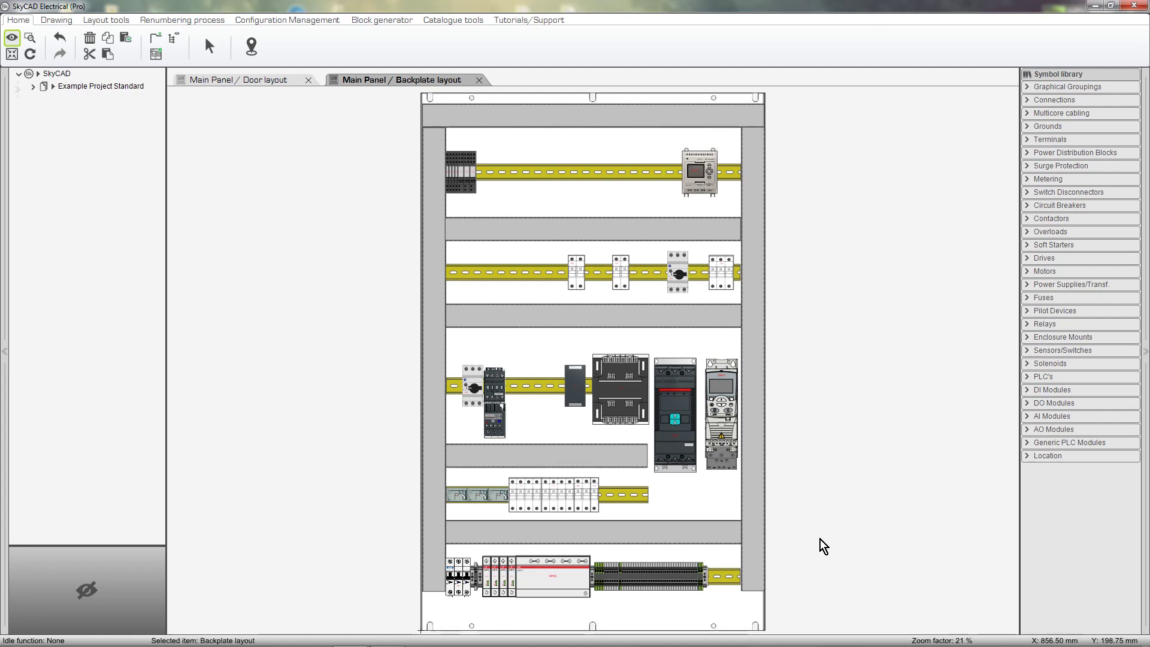
Switch the ribbon to the Drawing tab to reveal the drawing and annotation tools
click(56, 20)
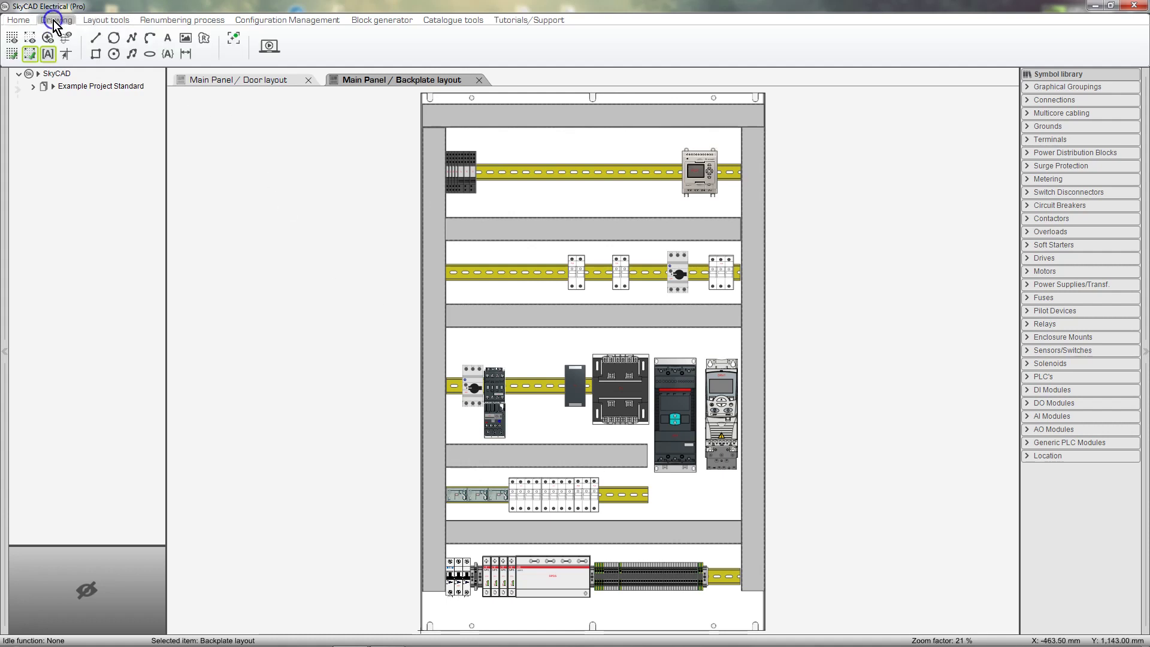
Dimension the backplate's bottom edge corner to corner, placing the 738.75 mm label above it
click(188, 52)
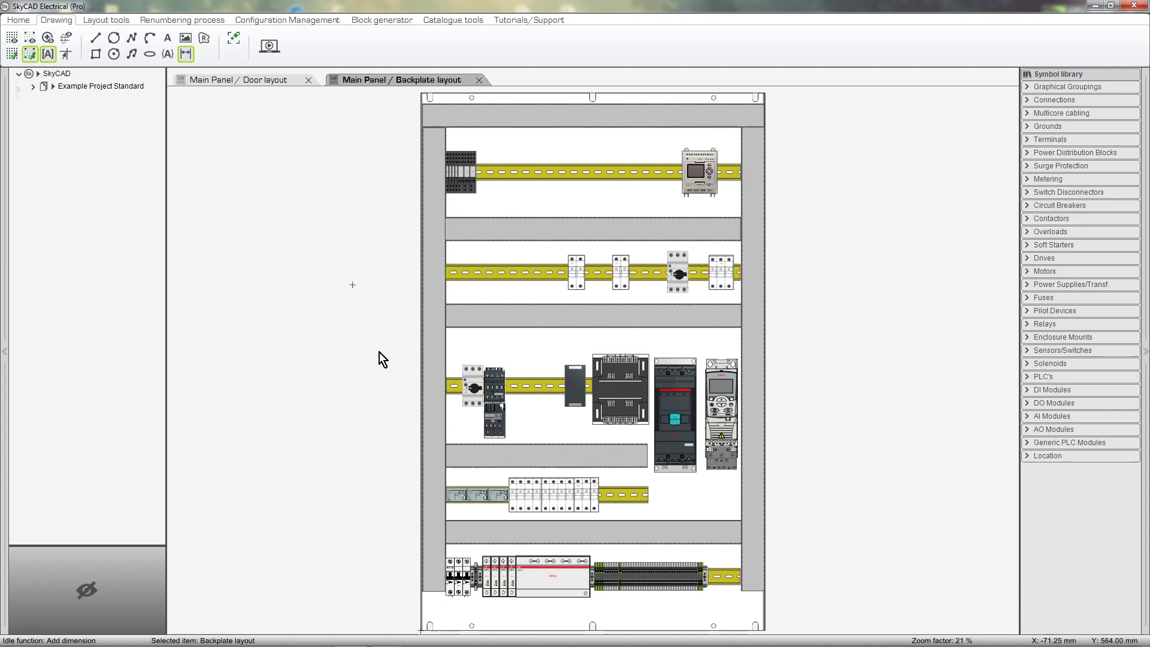
scroll(394, 603, up, 2)
scroll(371, 514, up, 1)
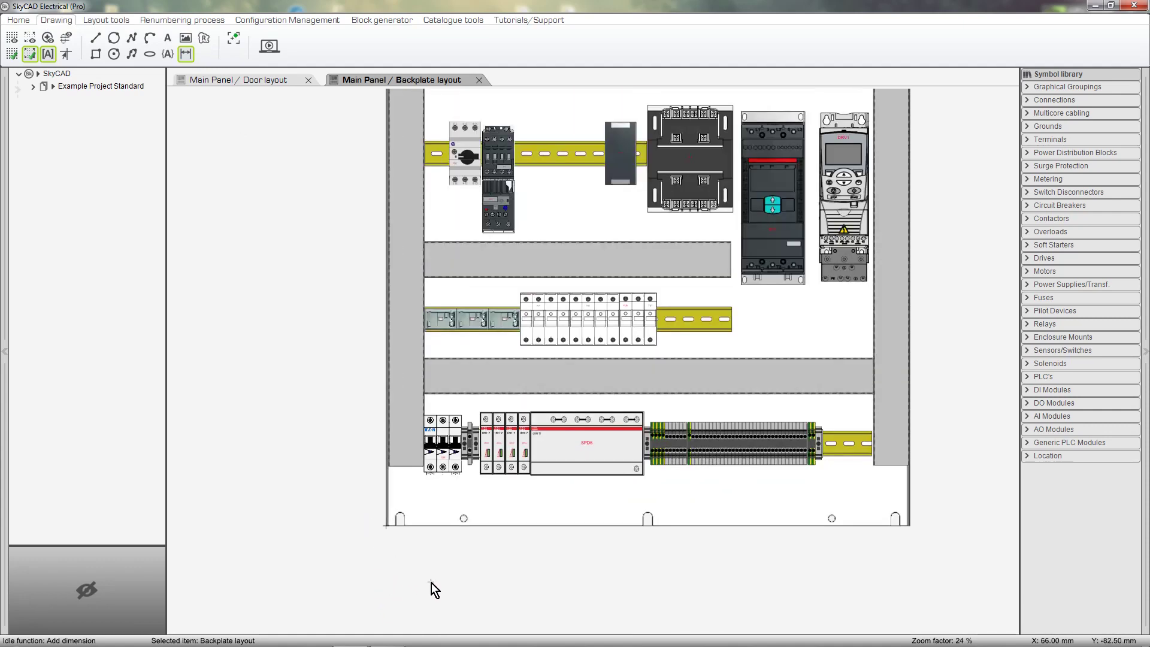
scroll(431, 584, up, 2)
middle_drag(443, 579, 349, 567)
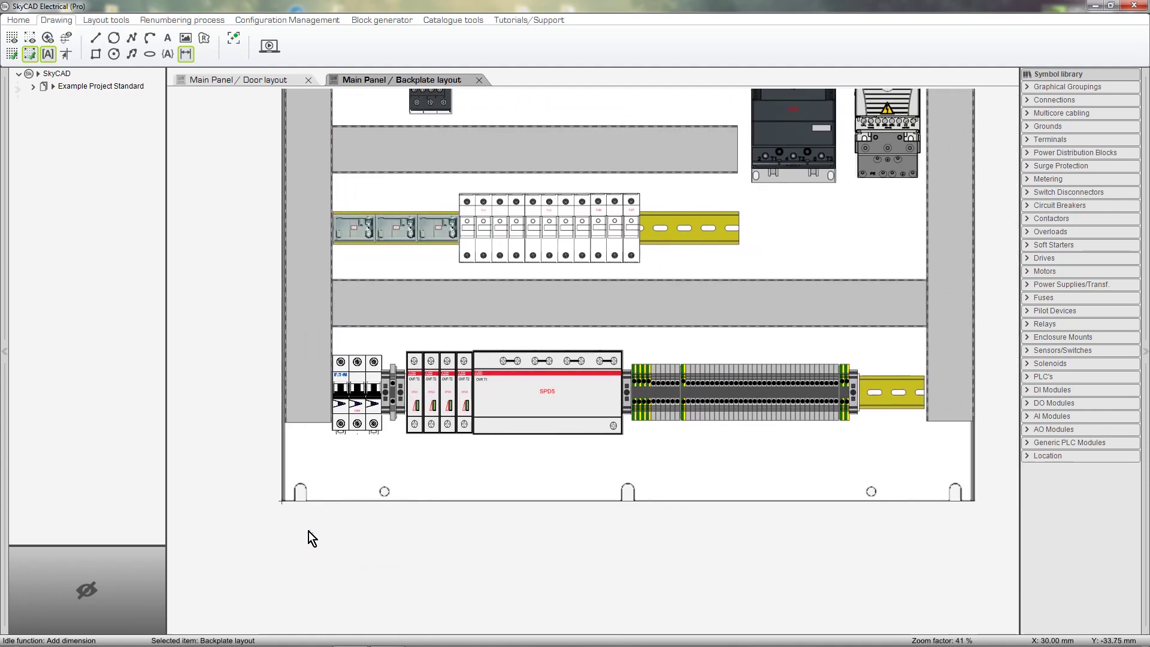
click(284, 501)
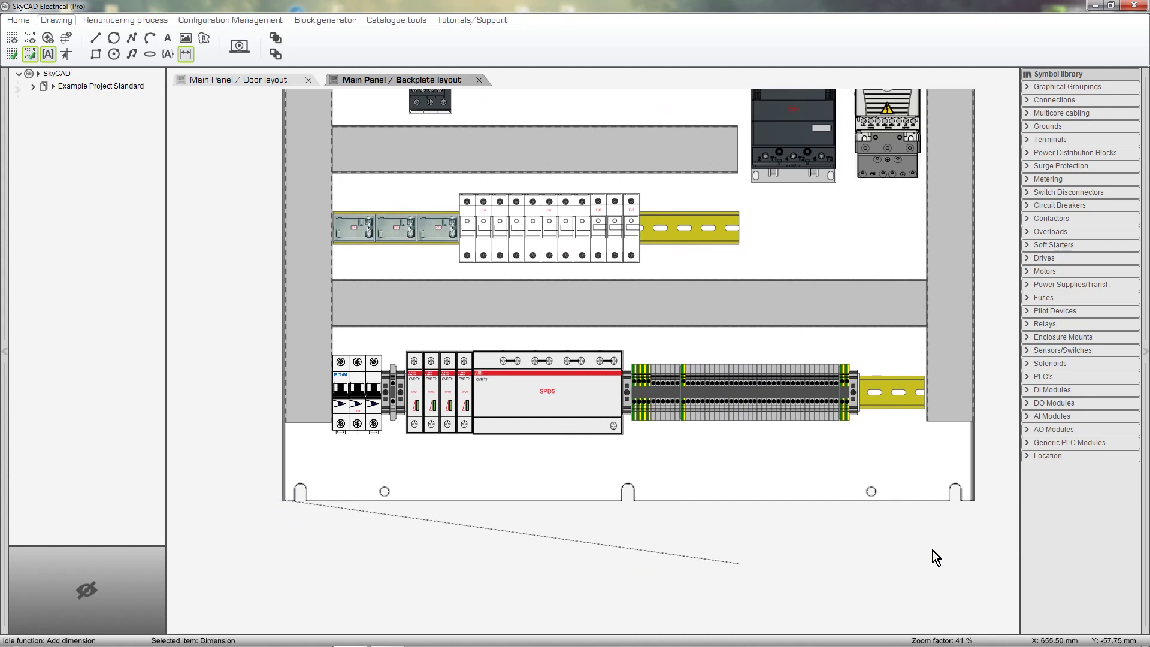
click(975, 502)
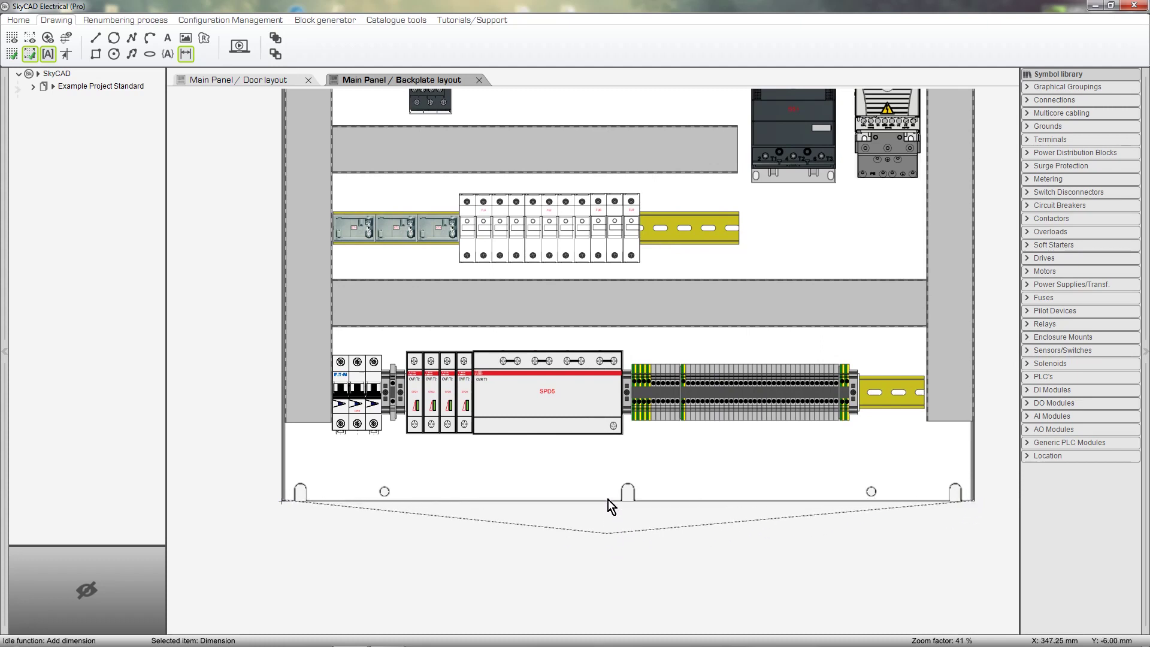
click(611, 469)
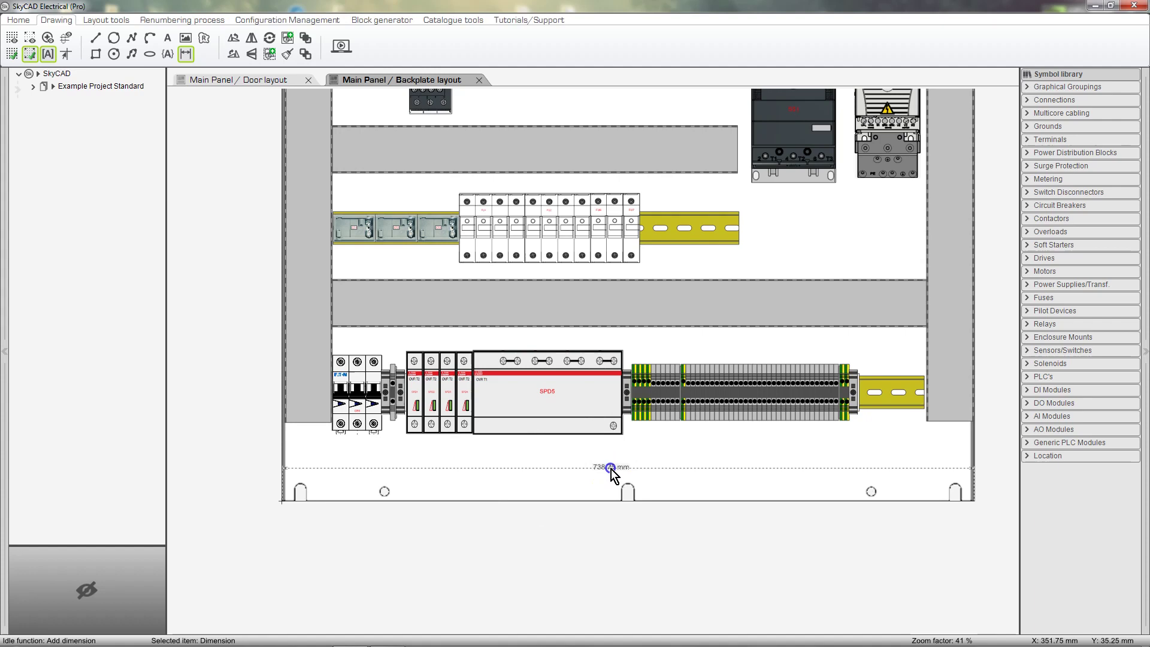
key(Escape)
click(609, 479)
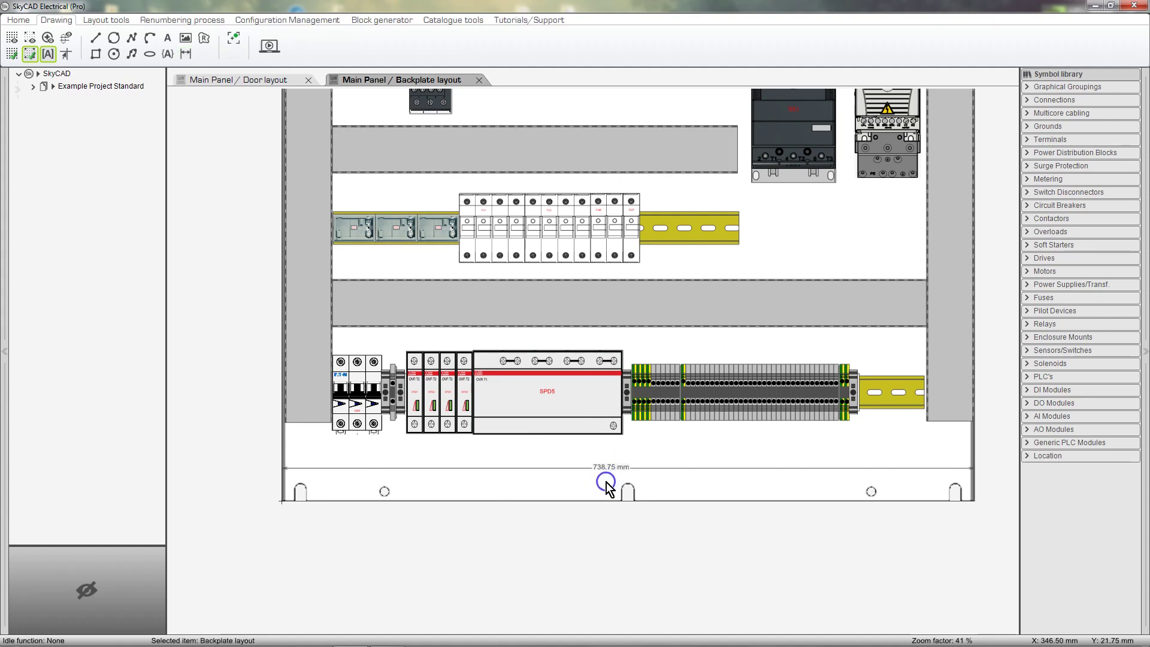
scroll(610, 479, up, 3)
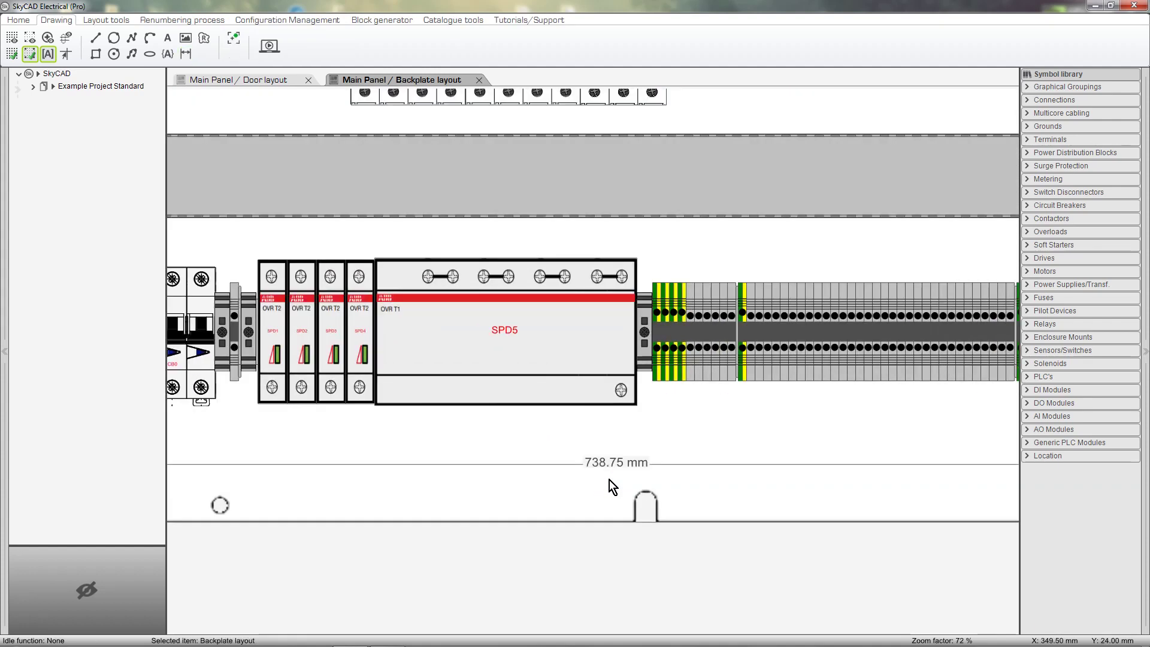
scroll(609, 480, up, 3)
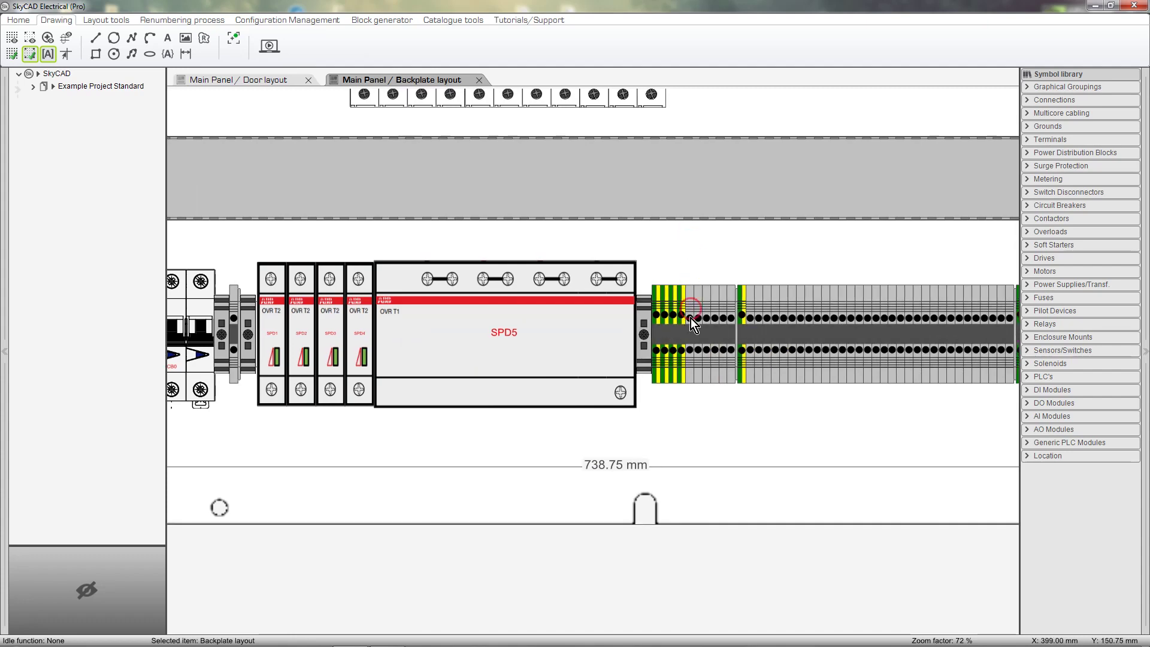
scroll(605, 513, up, 1)
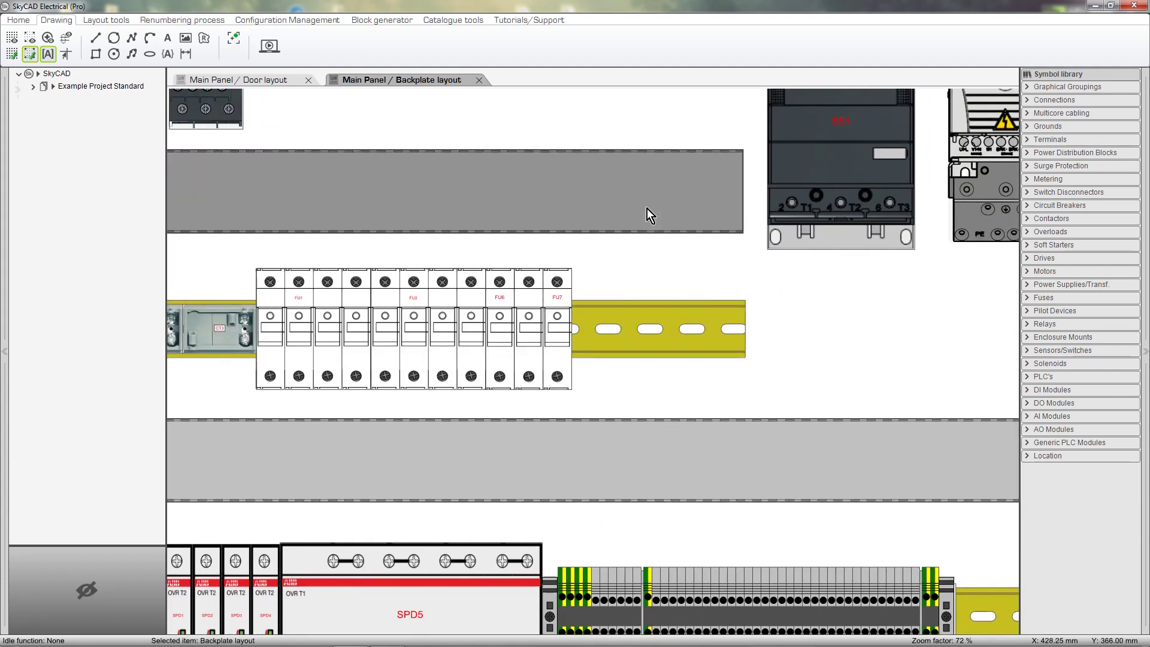
Dimension from the upper duct's bottom edge to the lower duct's top edge over the fuse rail
click(185, 54)
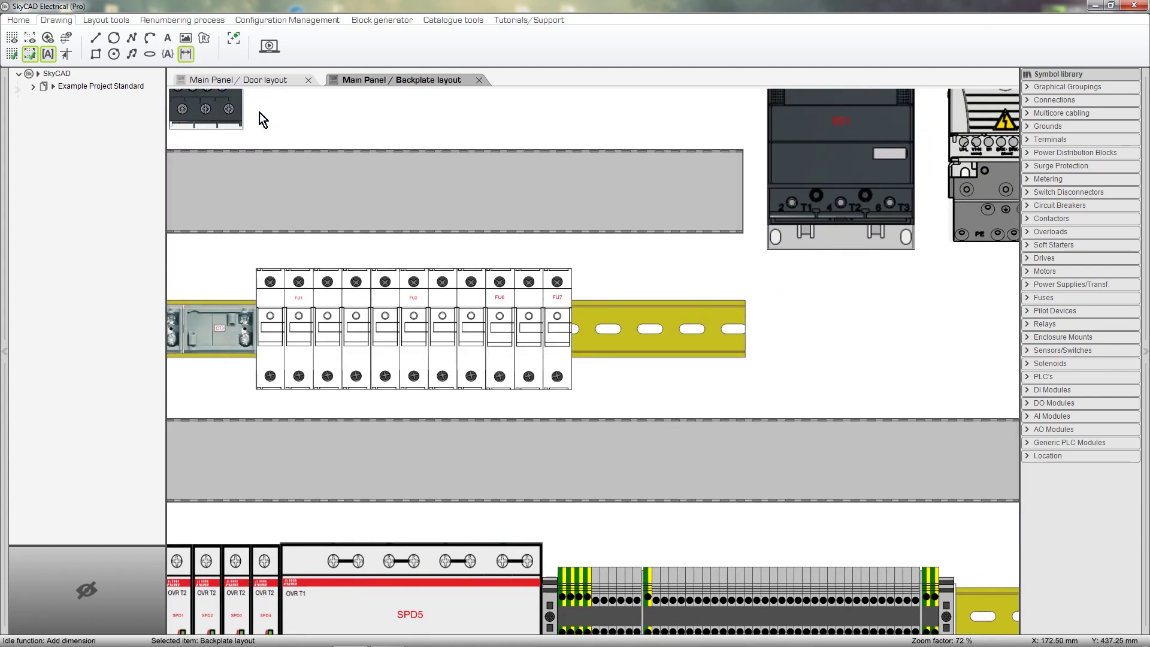
click(666, 233)
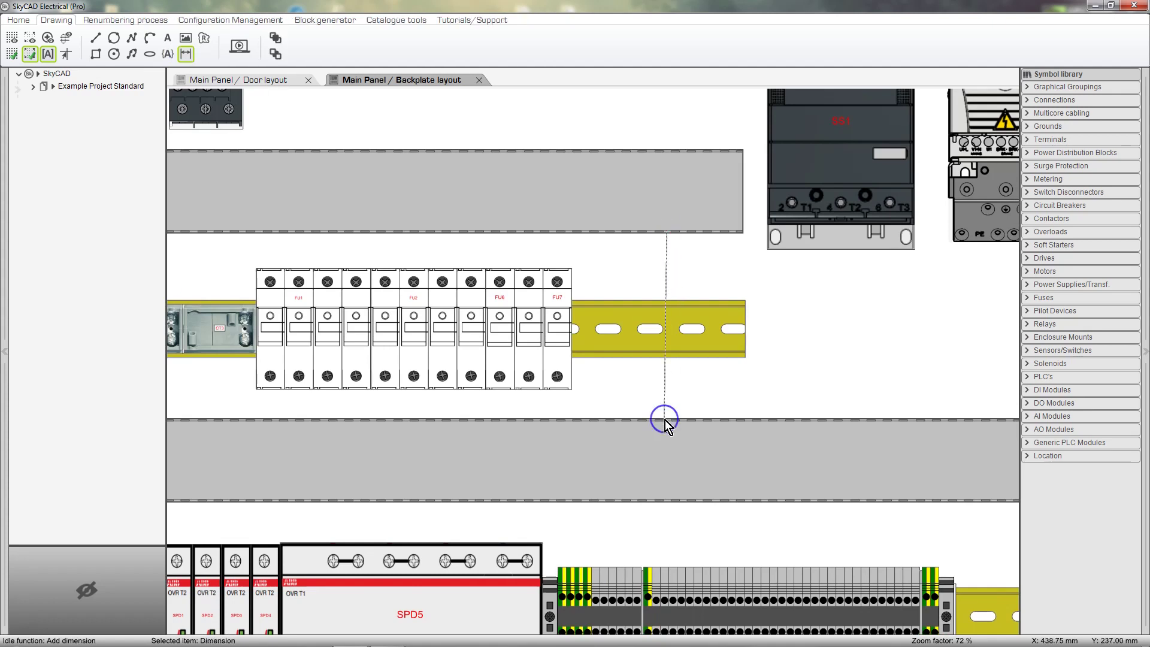
click(668, 390)
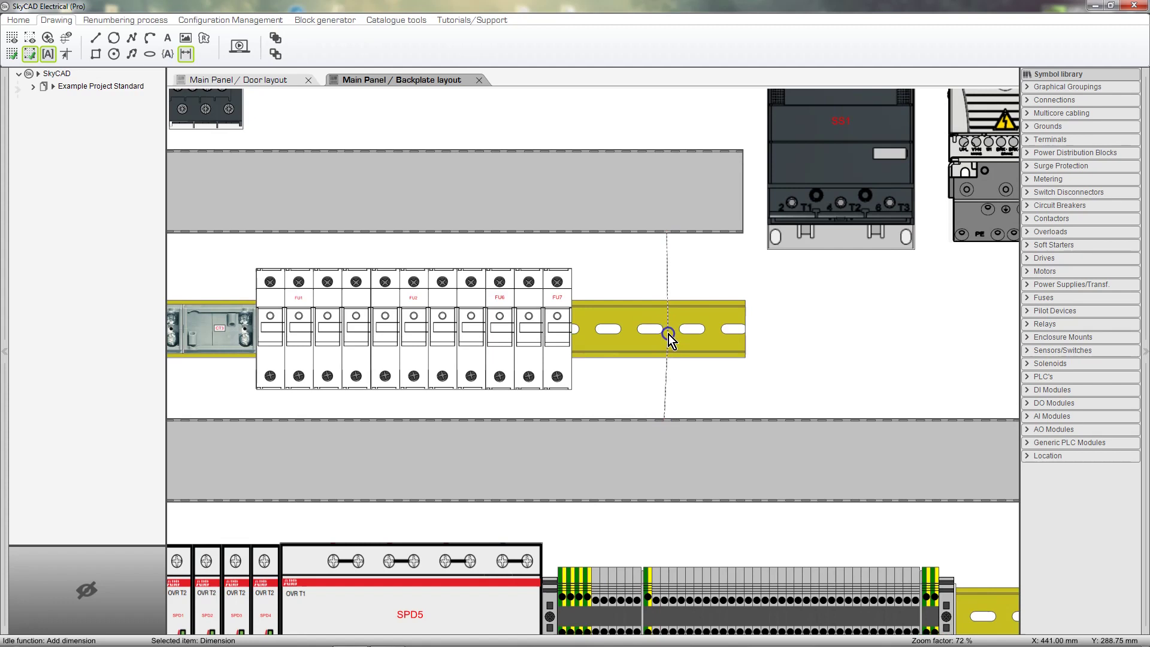
click(669, 334)
key(Escape)
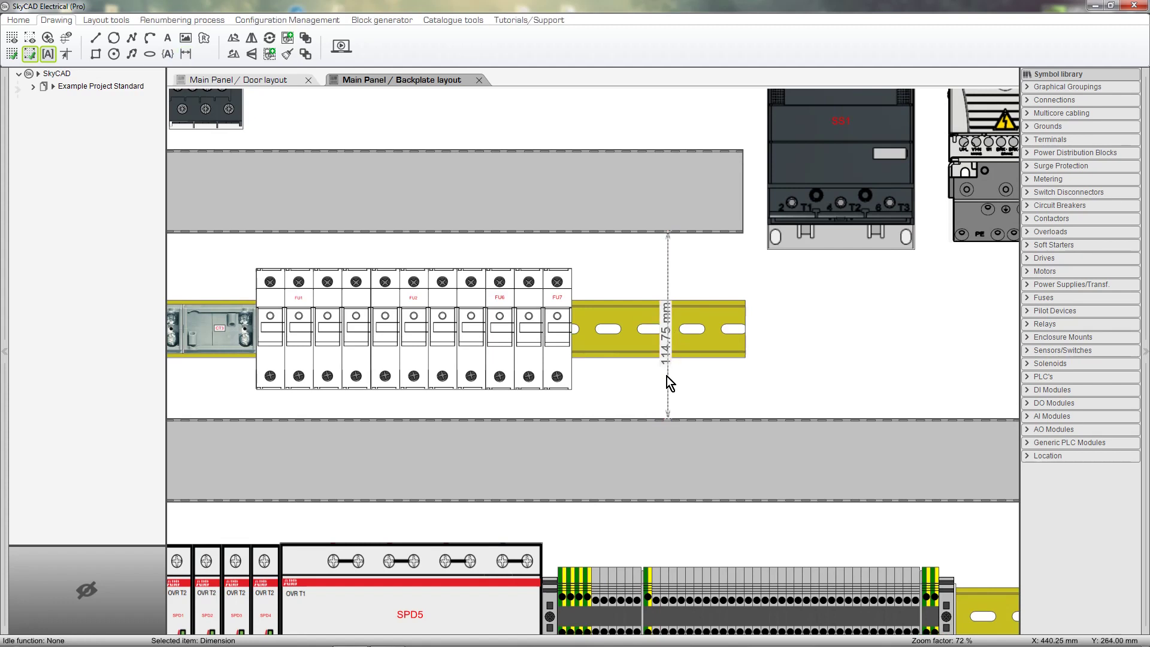
Snap the vertical dimension's lower end onto the lower duct's top edge, then select its label
drag(667, 418, 668, 389)
click(668, 390)
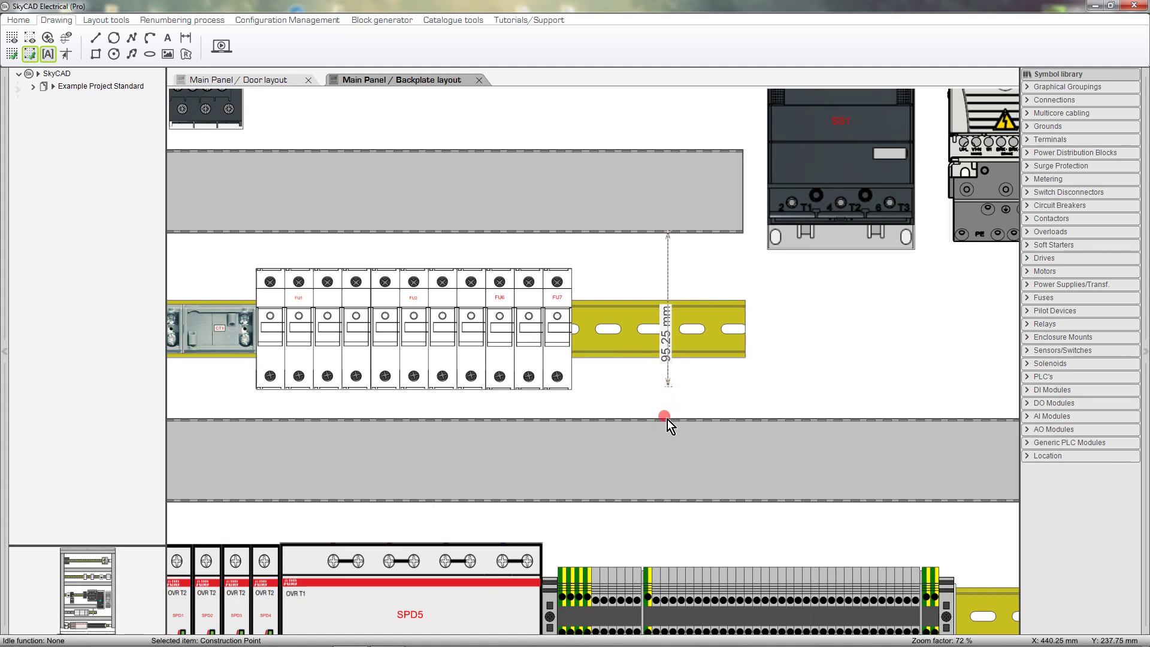
click(668, 419)
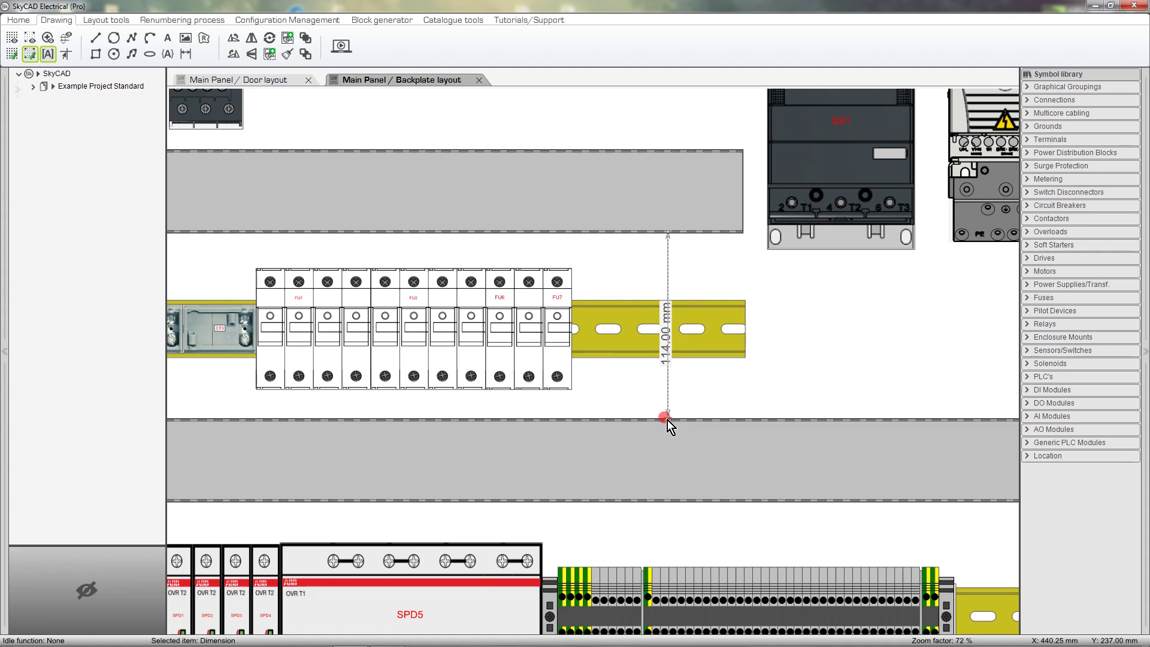
click(667, 362)
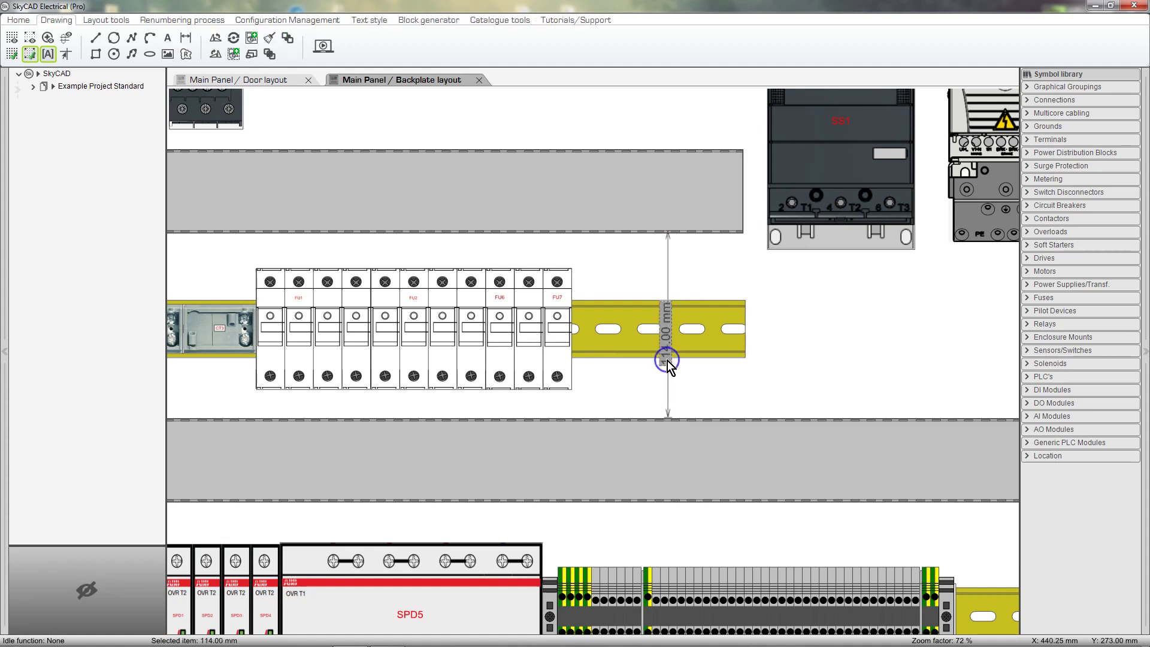
Enter 120 mm as the duct-gap dimension value, shifting the lower duct to match
double_click(667, 361)
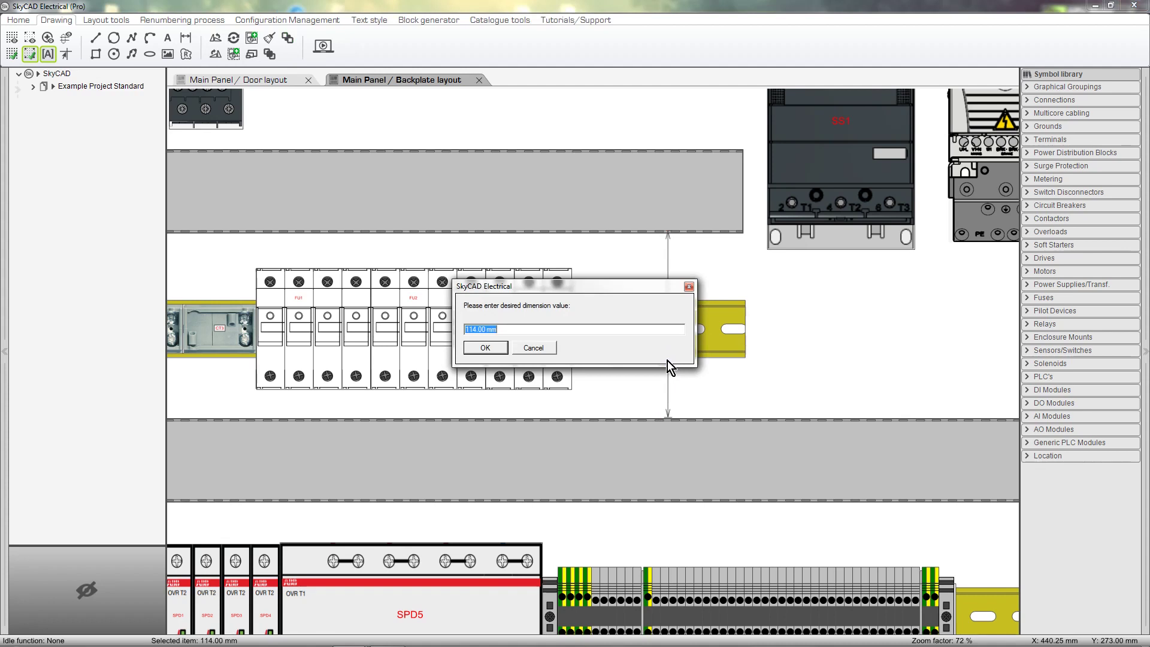
text(120)
click(493, 349)
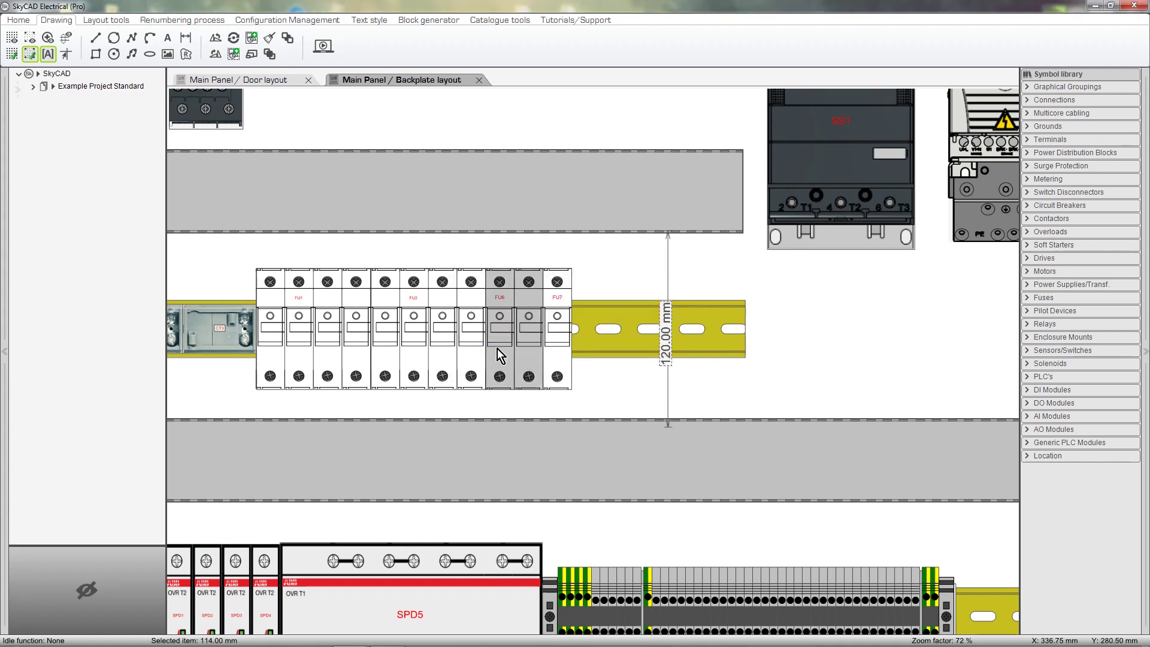
Nudge the lower duct down, move the 120 mm dimension right onto the rail, and rotate its label
drag(694, 468, 693, 477)
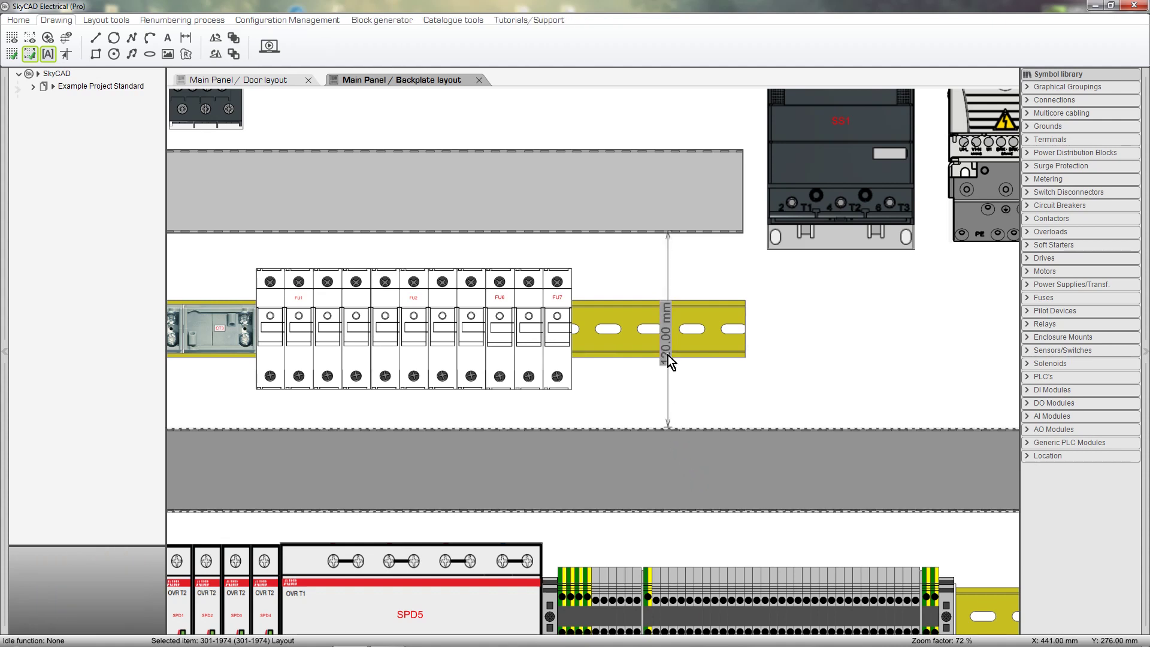
drag(666, 357, 660, 474)
drag(740, 345, 736, 332)
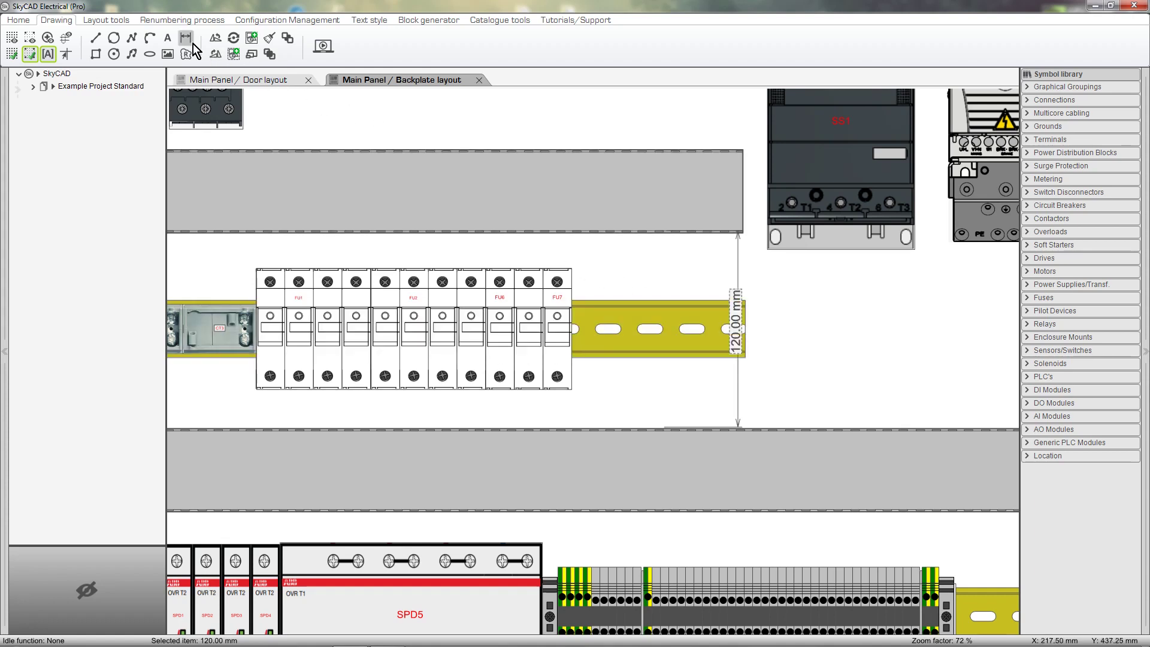
click(214, 55)
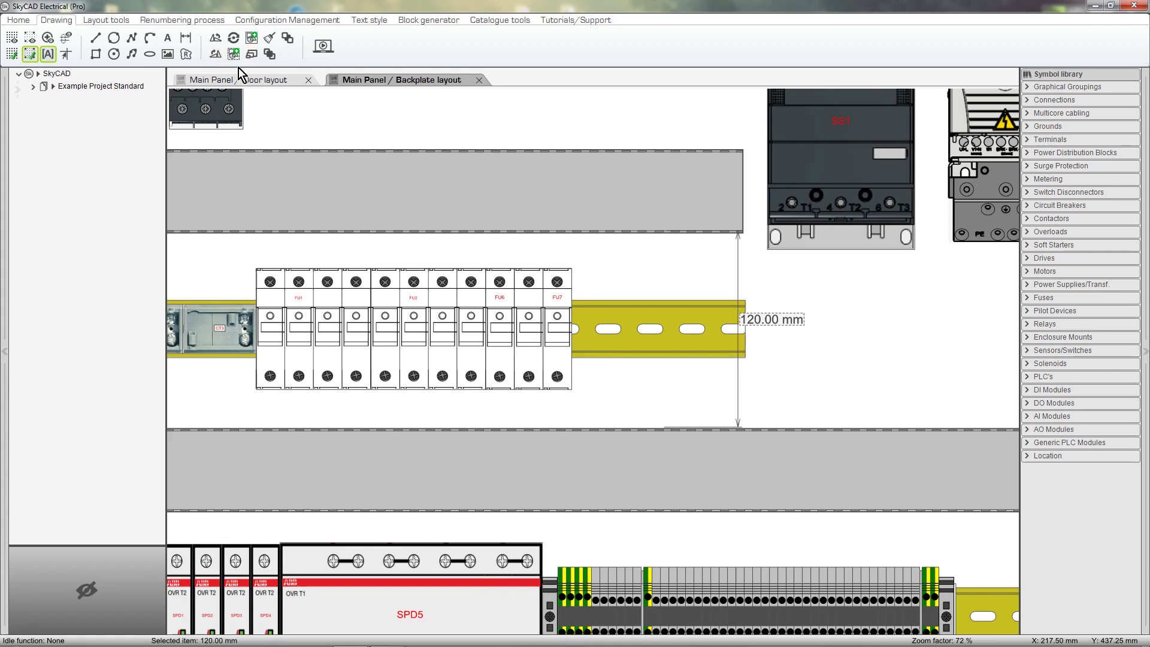
Change the 120 mm label's text size from 75 to 100 through Explore text
click(789, 321)
right_click(792, 323)
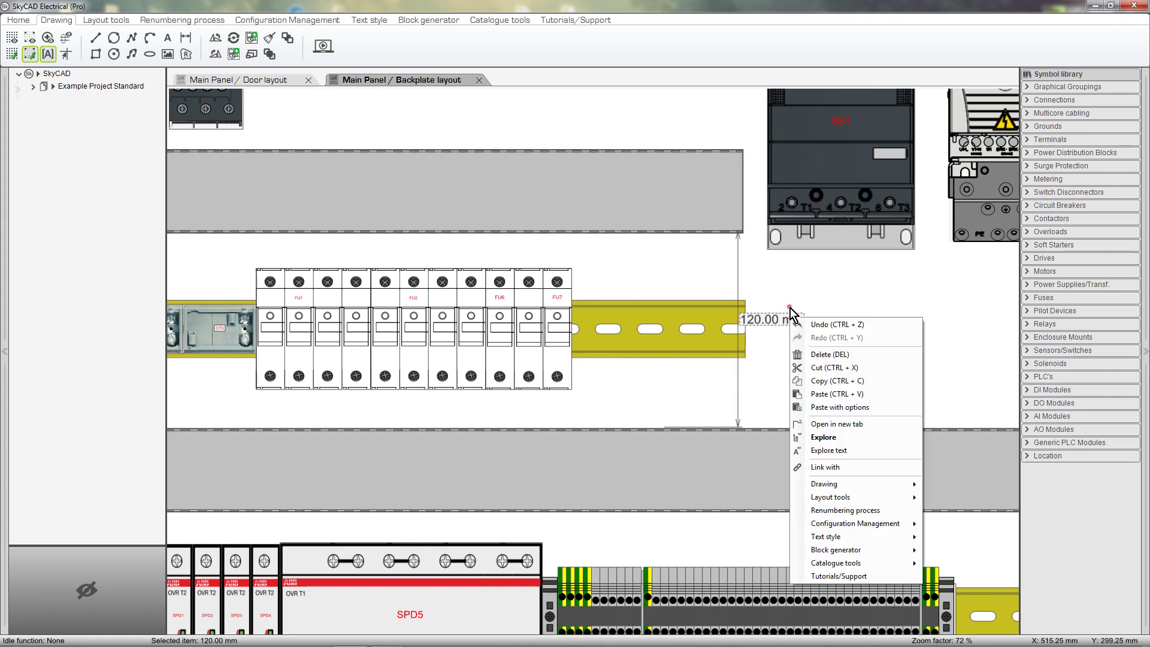
click(869, 452)
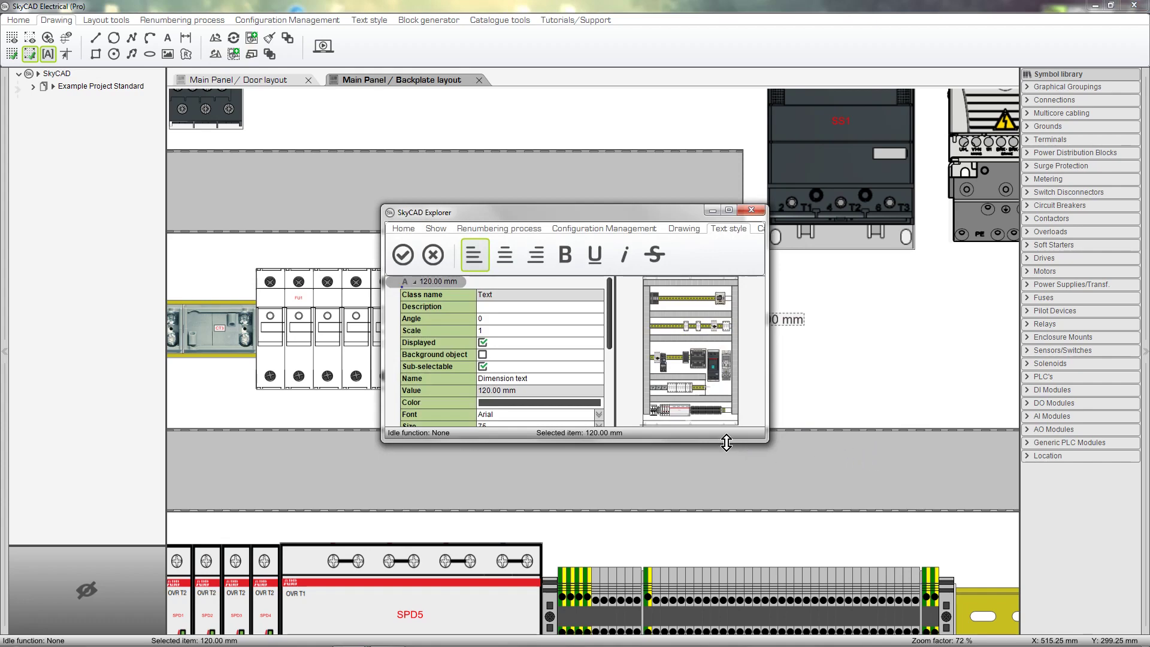
scroll(569, 395, down, 2)
click(515, 386)
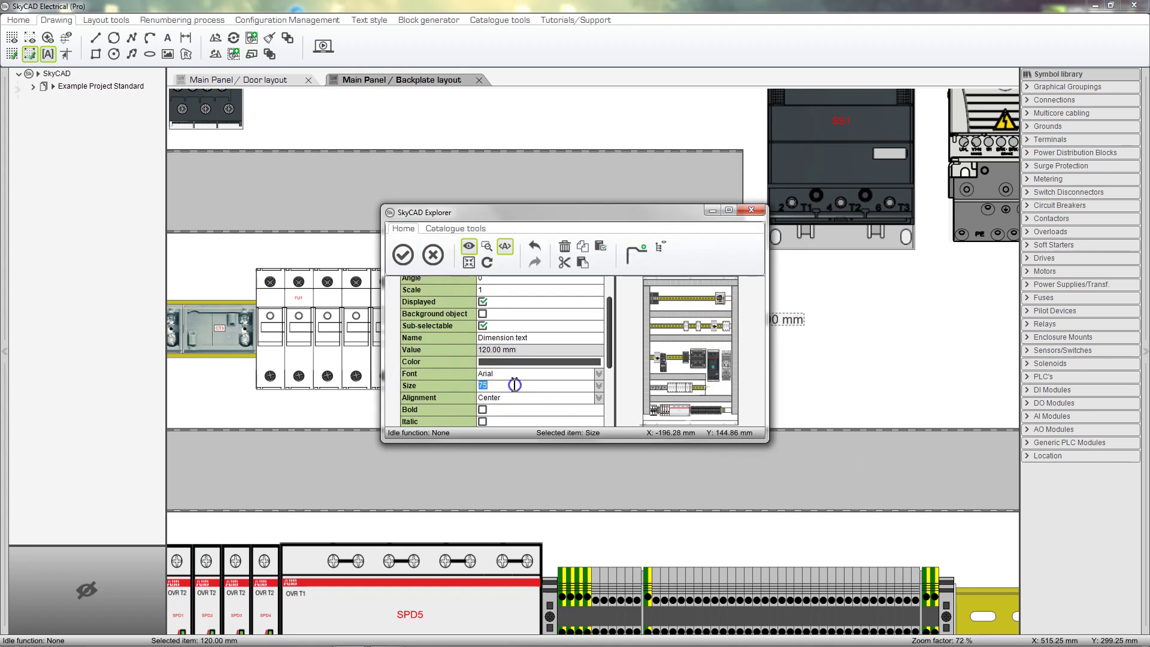
text(100)
key(Return)
click(408, 265)
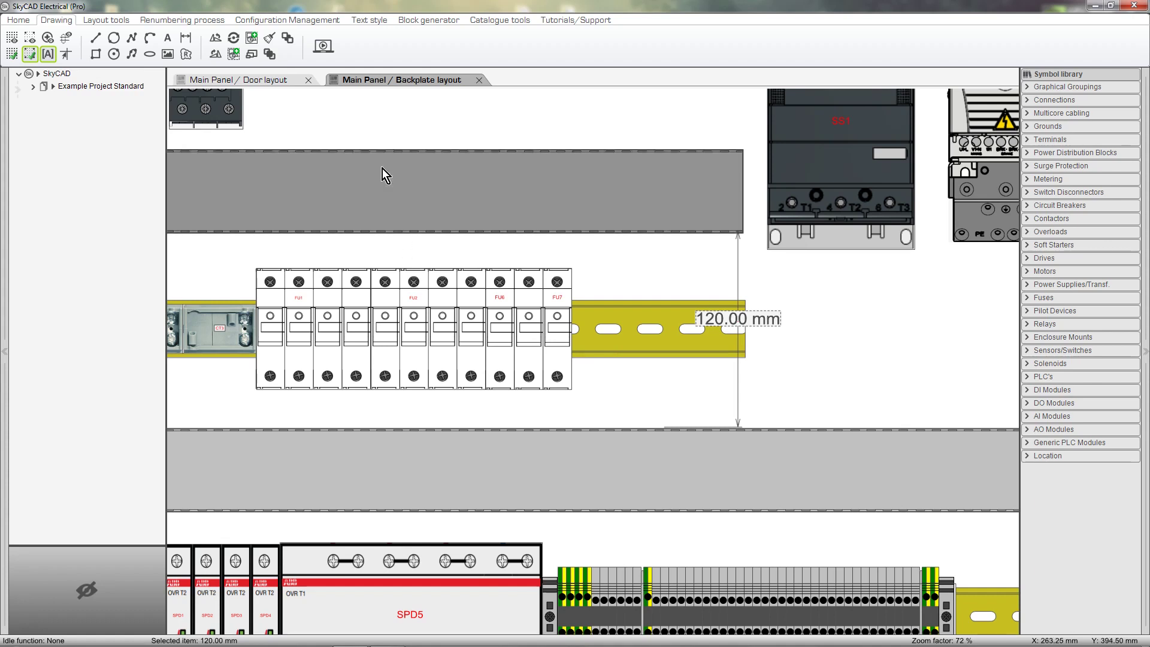
On the Door layout, dimension diagonally from the door's top-left corner to the first ammeter's corner
click(283, 82)
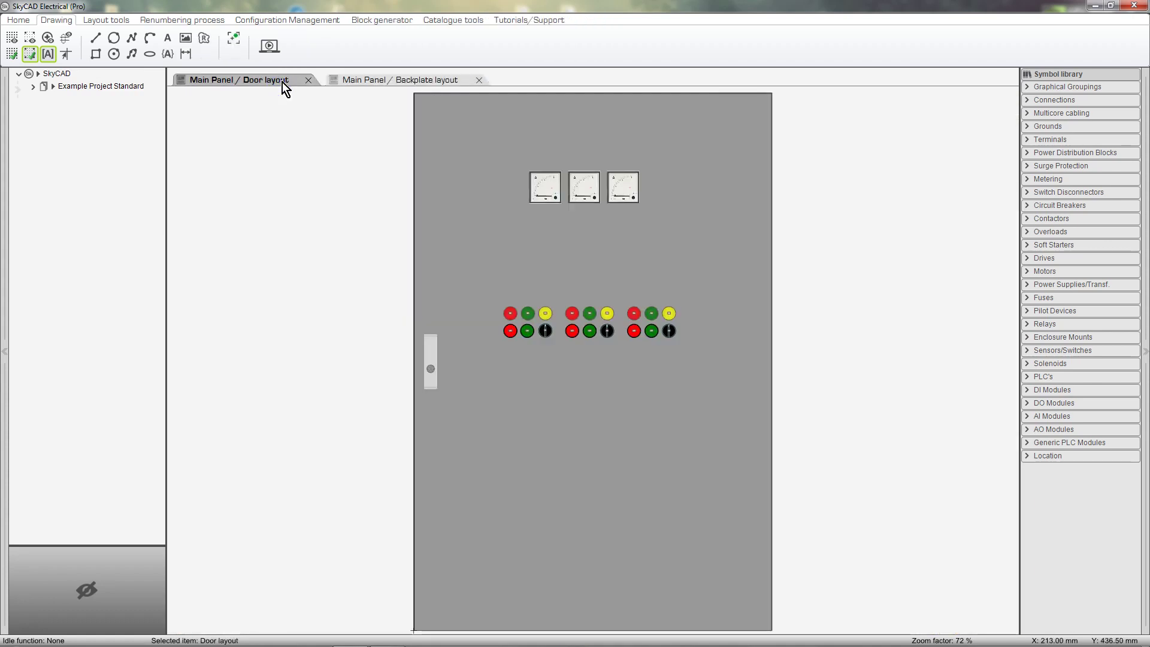
scroll(444, 102, up, 3)
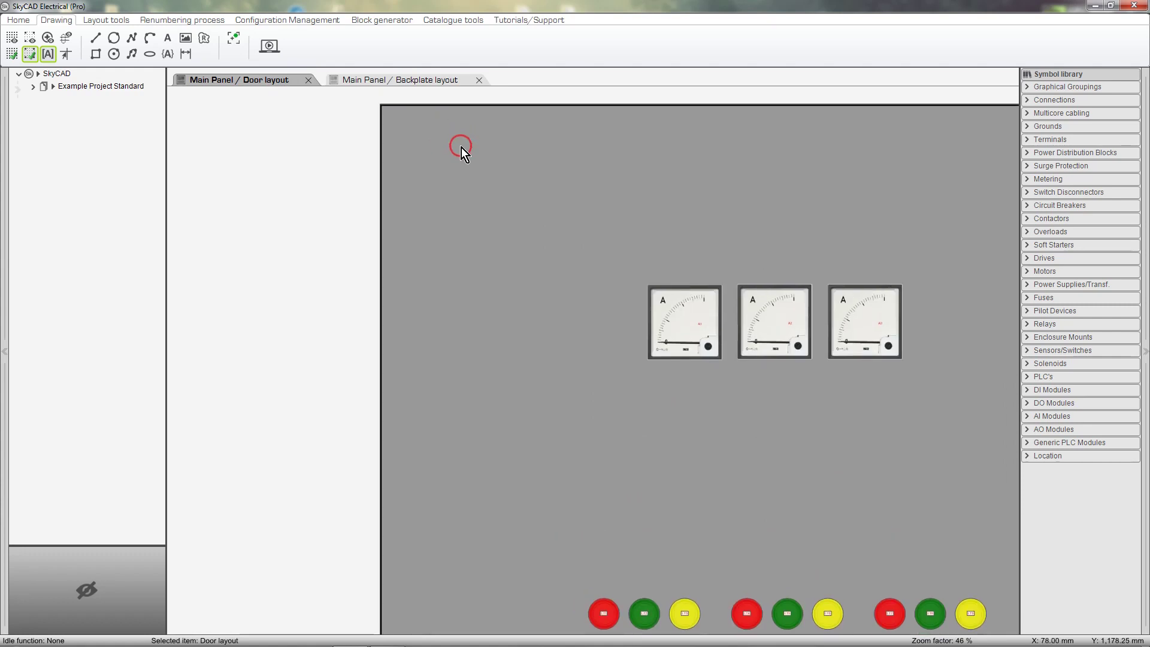
scroll(461, 148, up, 1)
scroll(464, 160, up, 1)
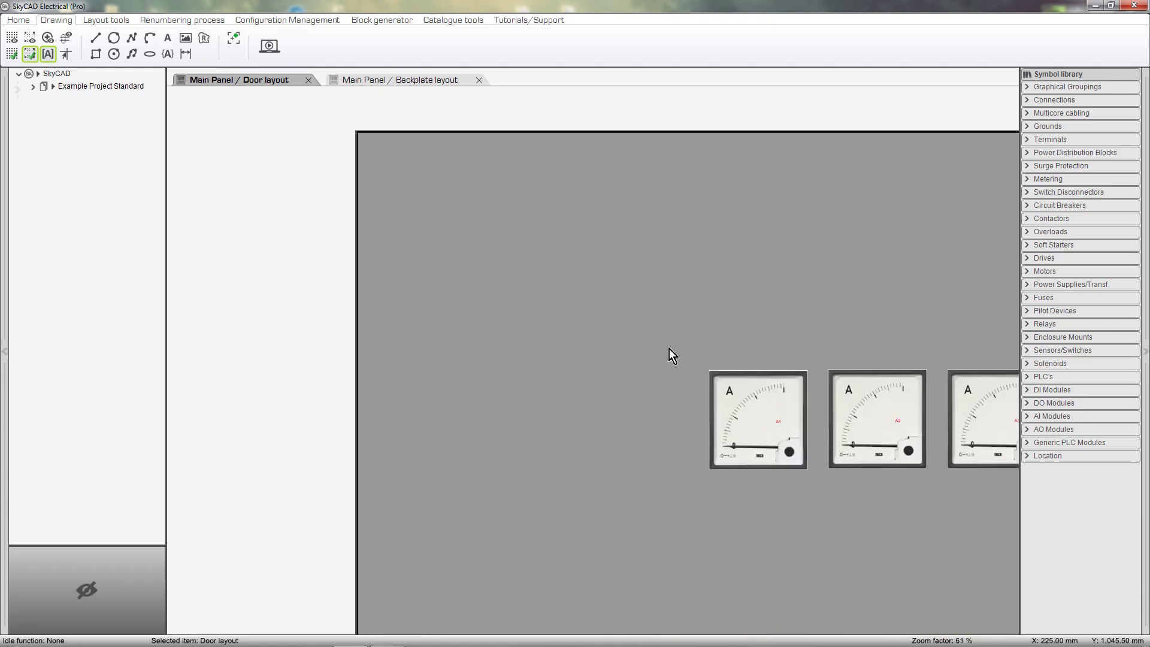
click(185, 53)
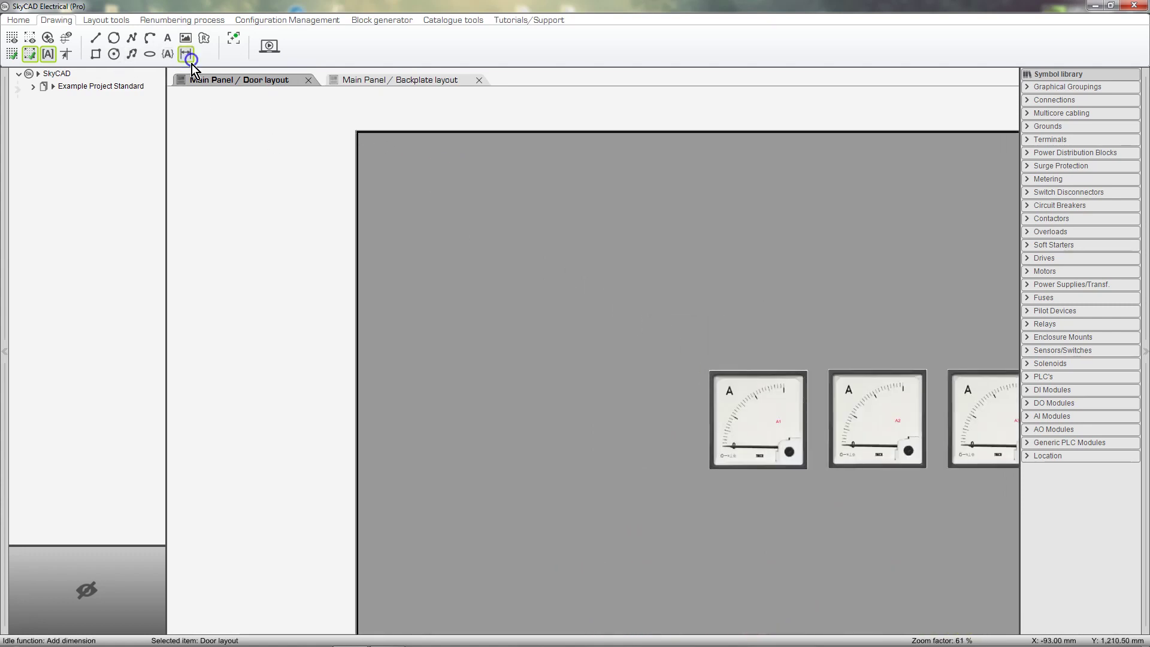
click(358, 133)
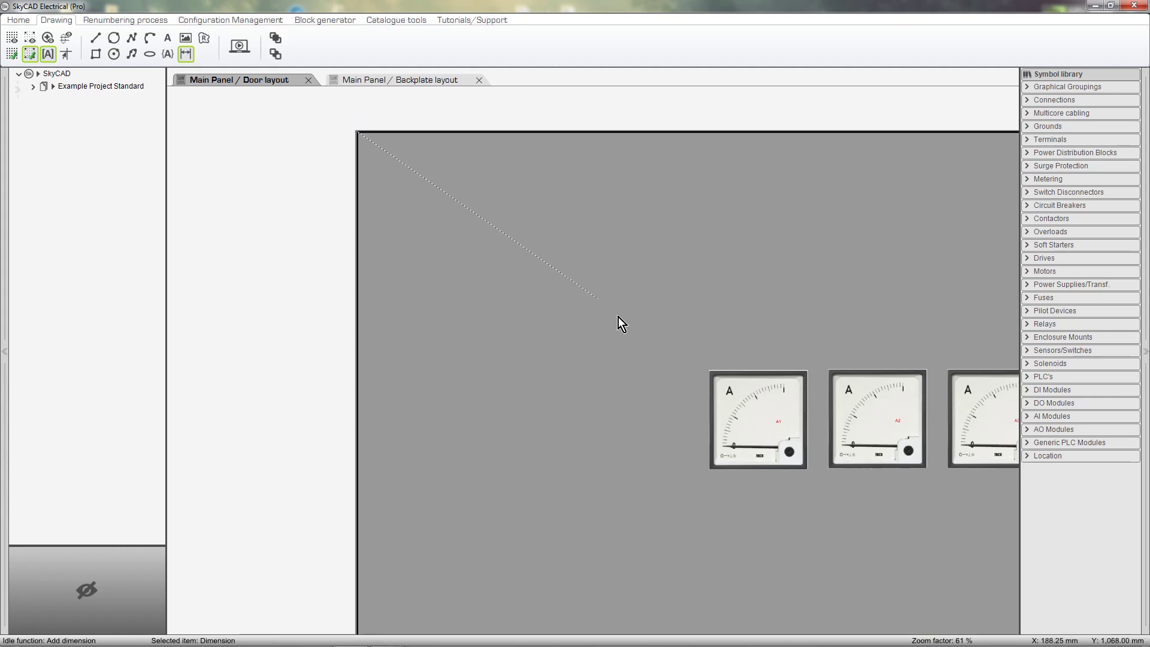
click(711, 372)
click(593, 248)
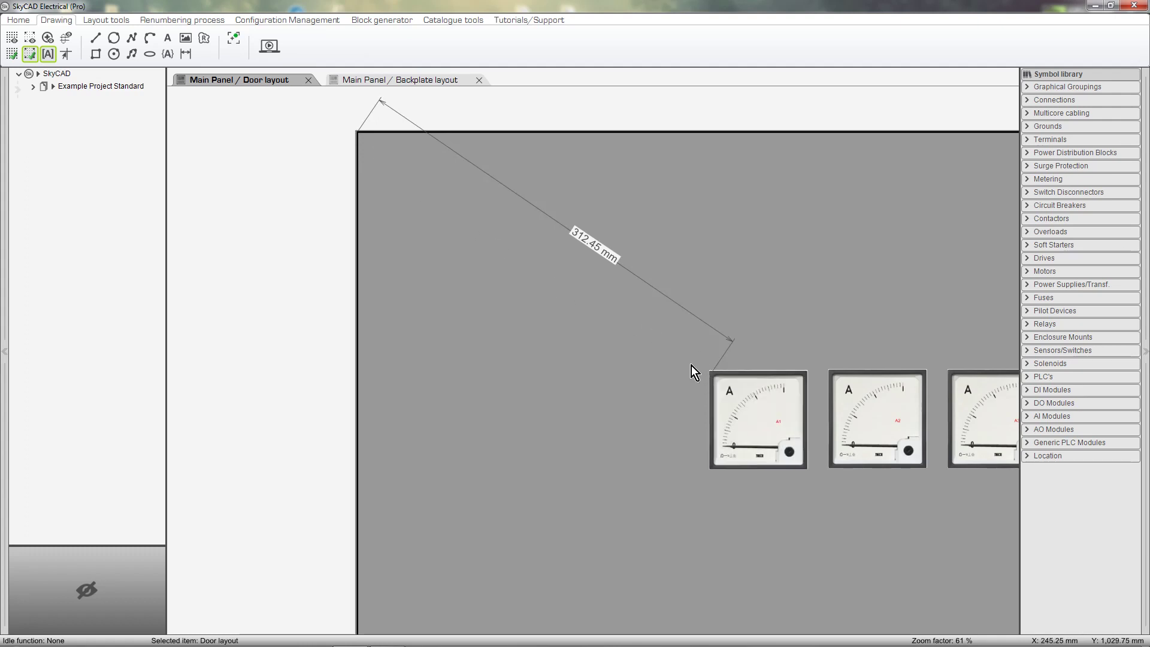
Force the selected door dimension horizontal, then vertical, so it reads 176.25 mm
click(725, 357)
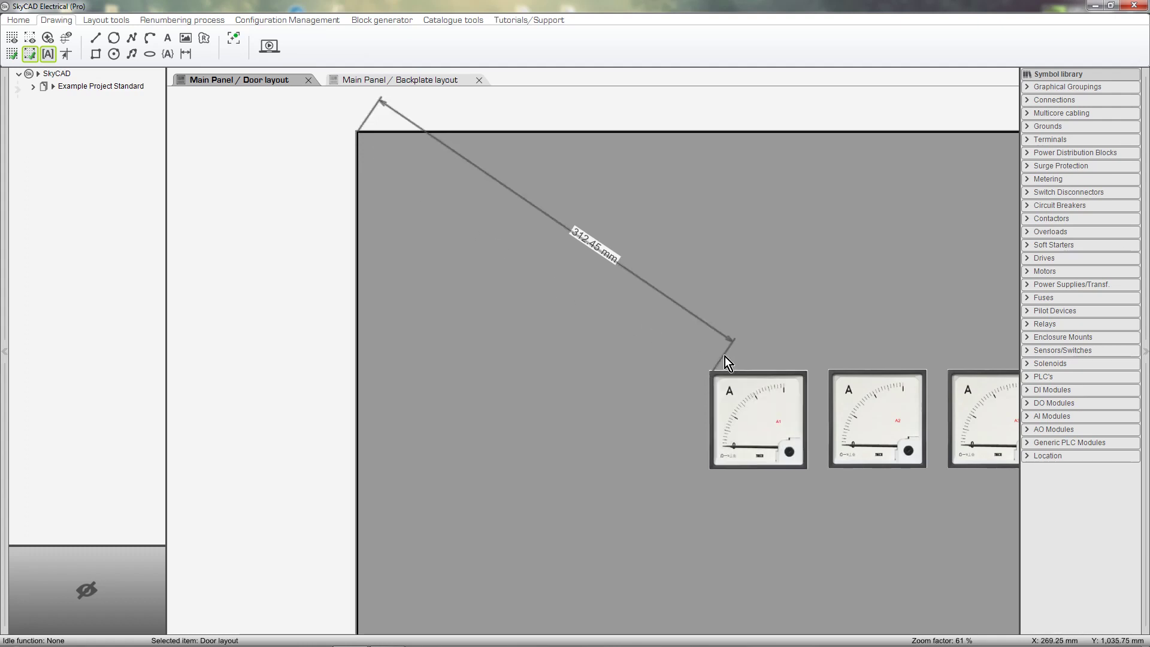
click(19, 20)
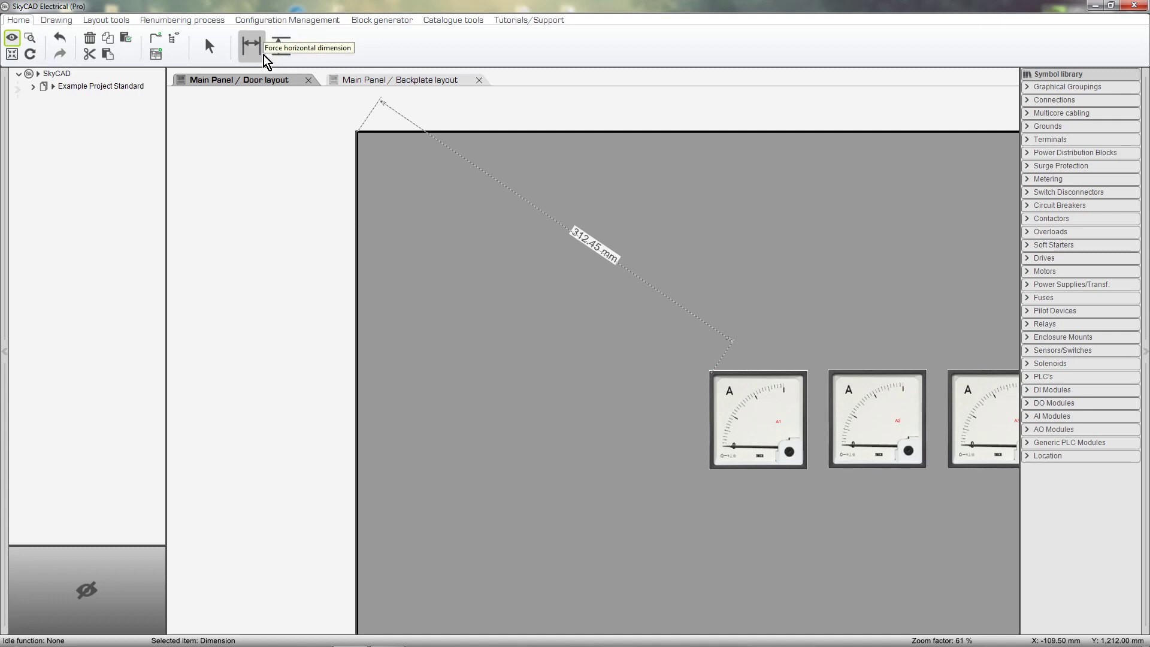
click(252, 45)
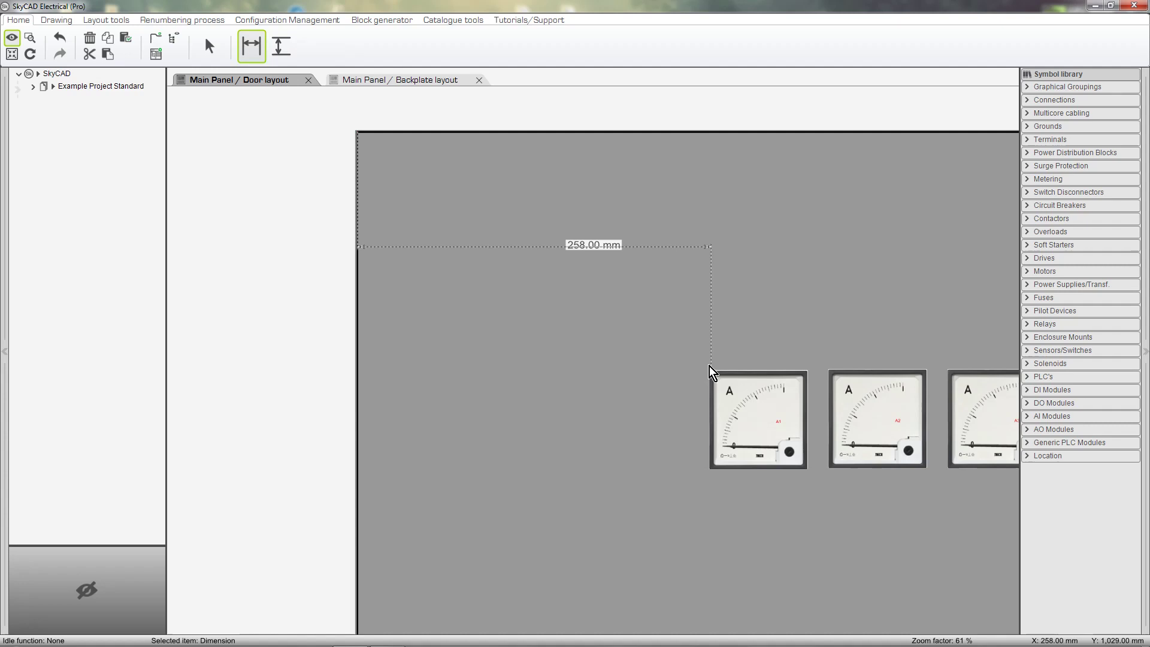
click(288, 57)
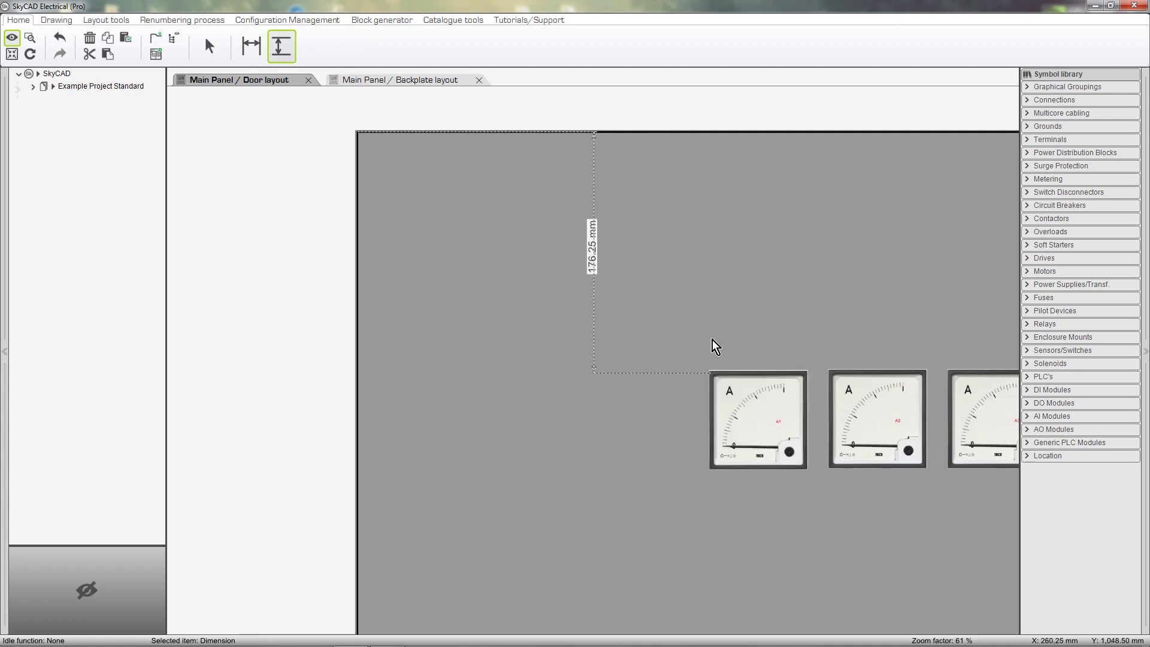
click(711, 342)
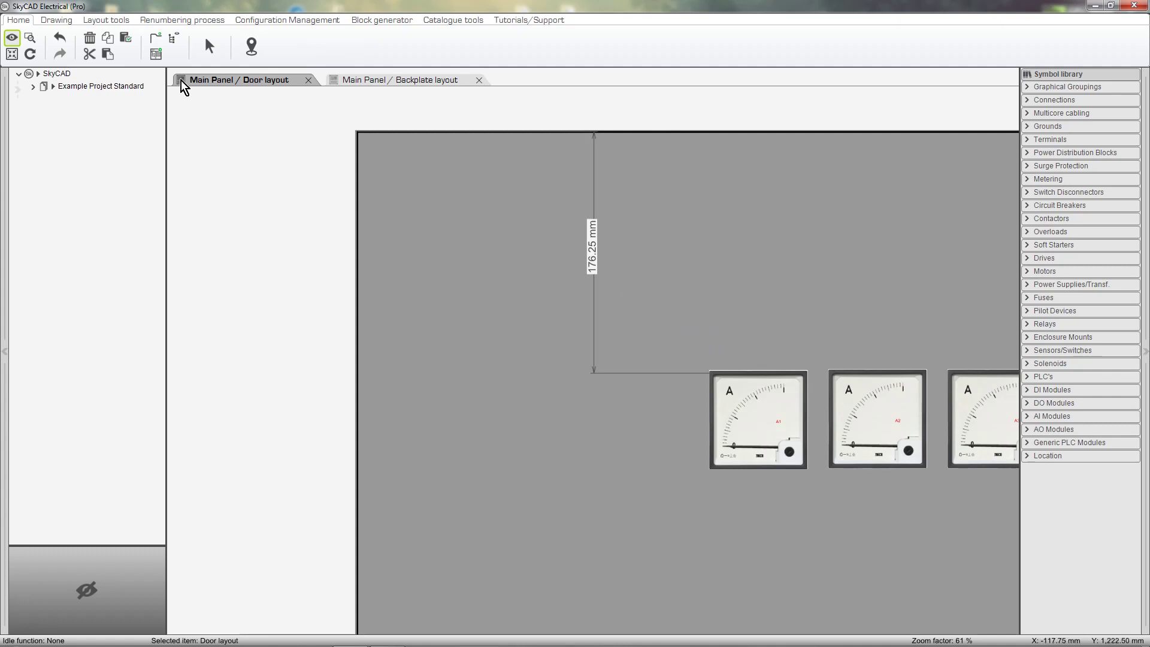
Switch the ribbon to the Layout tools tab while viewing the door layout
click(119, 21)
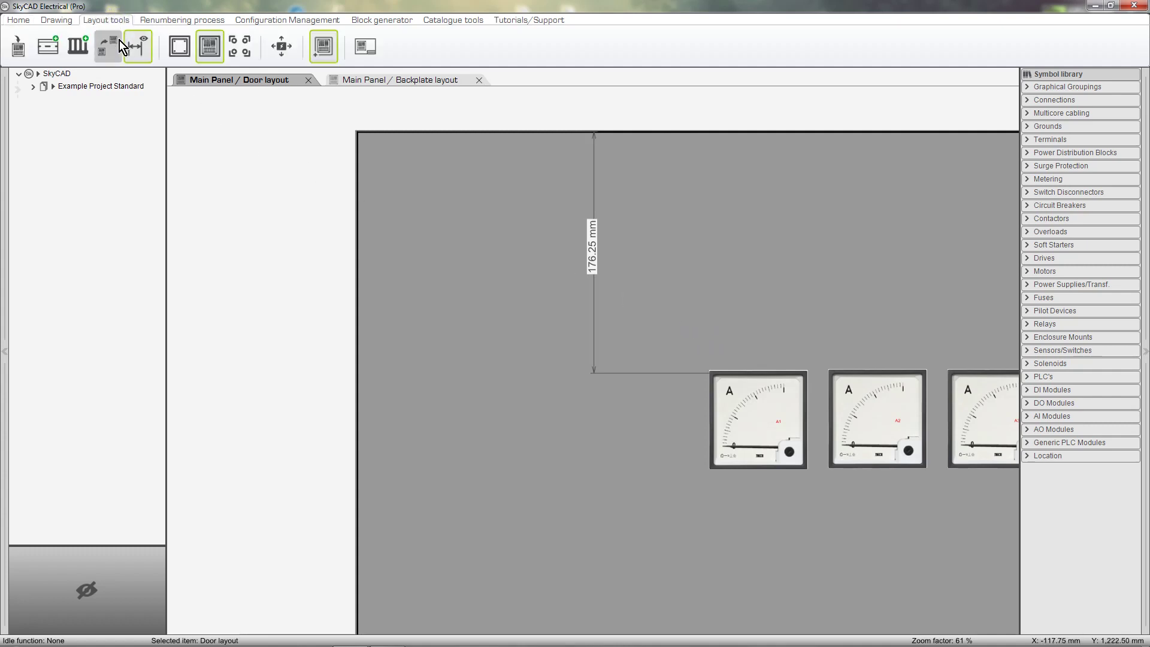